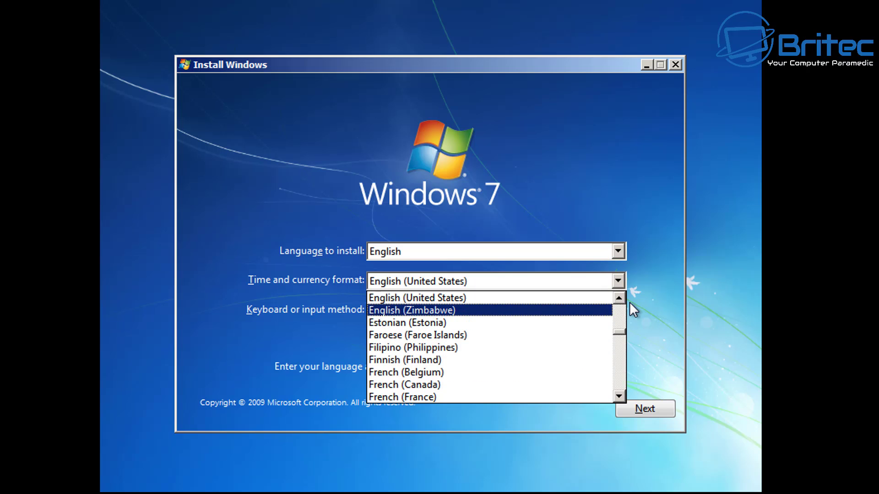
Set the time and currency format to English (United Kingdom) and continue to the Install now screen.
click(618, 296)
click(573, 302)
click(640, 408)
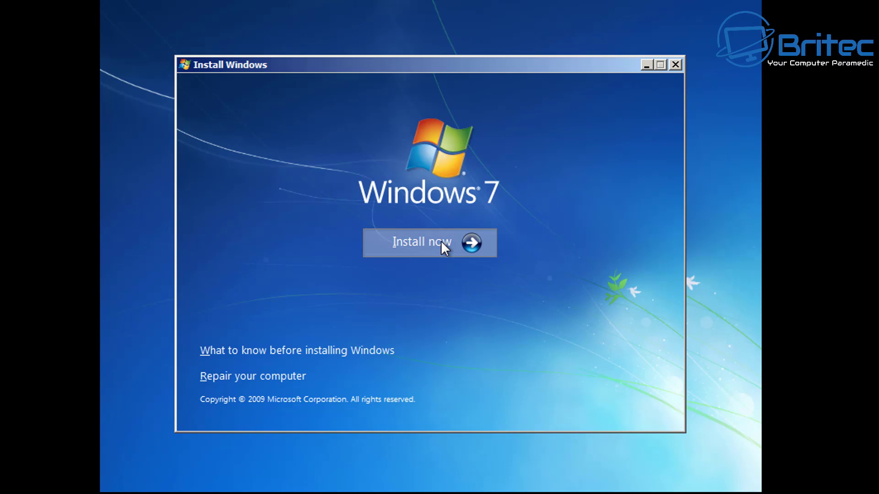
Start the installation, accept the license terms and choose the Custom (advanced) install type.
click(441, 241)
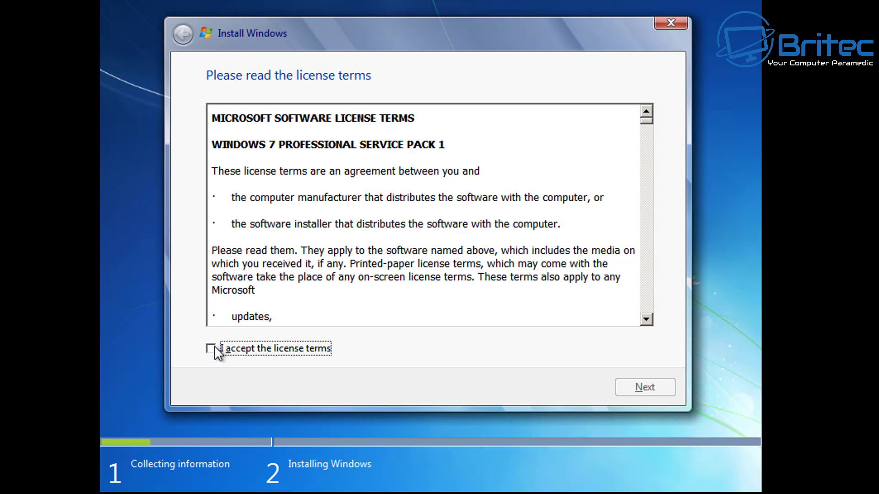
click(212, 349)
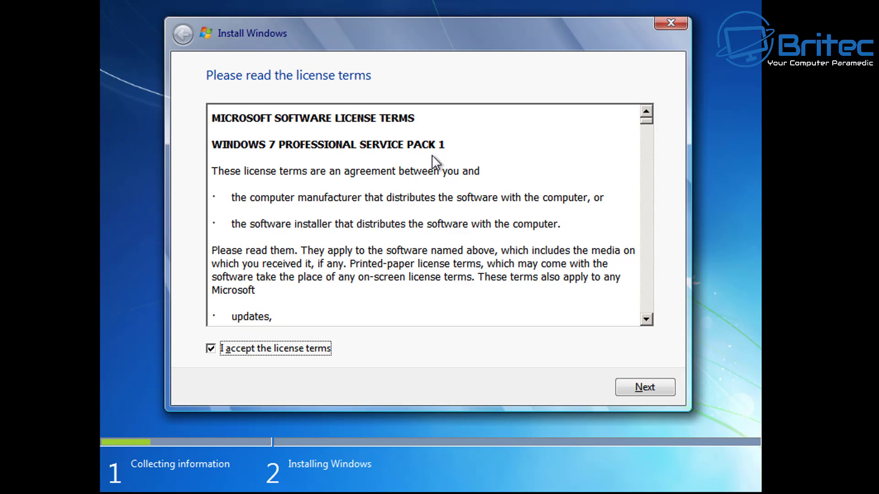
click(643, 389)
click(358, 242)
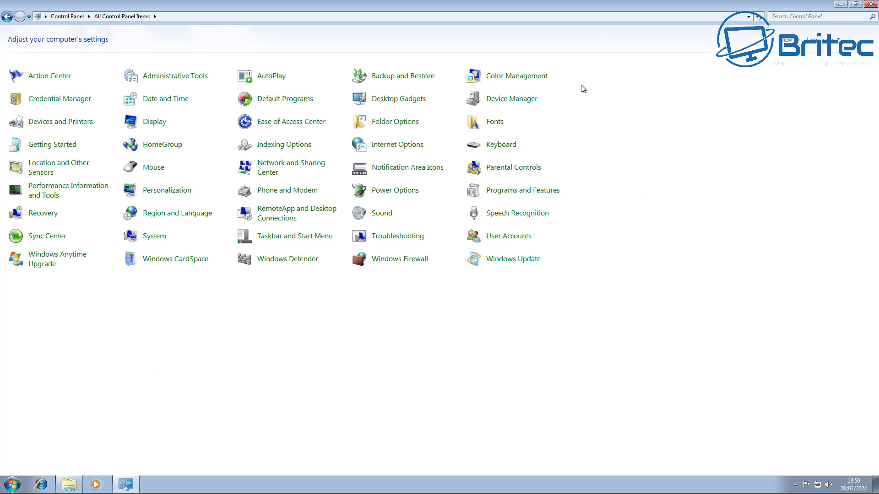
Open Windows Update from All Control Panel Items and run Check for updates.
click(502, 264)
click(319, 98)
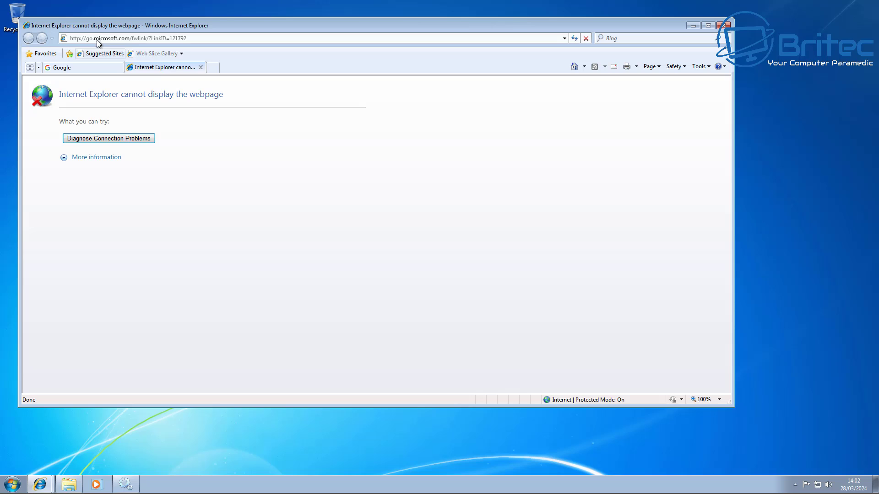
Go to Google's site in Internet Explorer and accept all cookies.
click(111, 38)
text(https:)
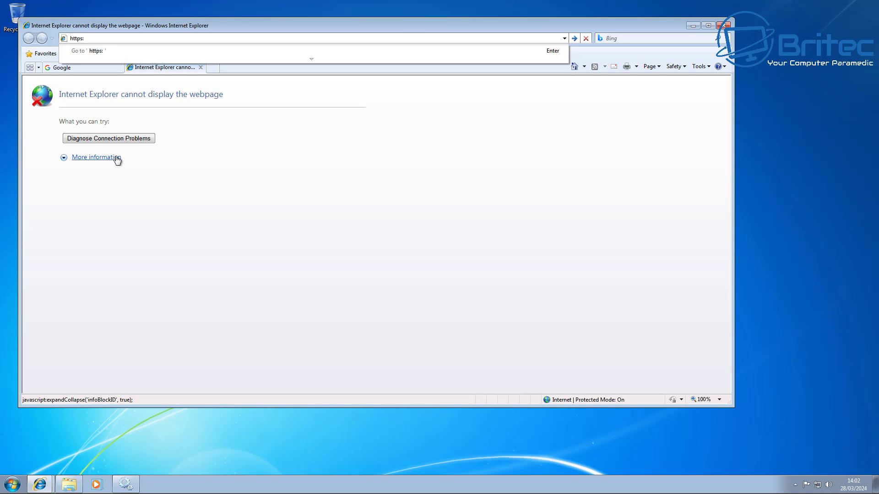
text(//google.com)
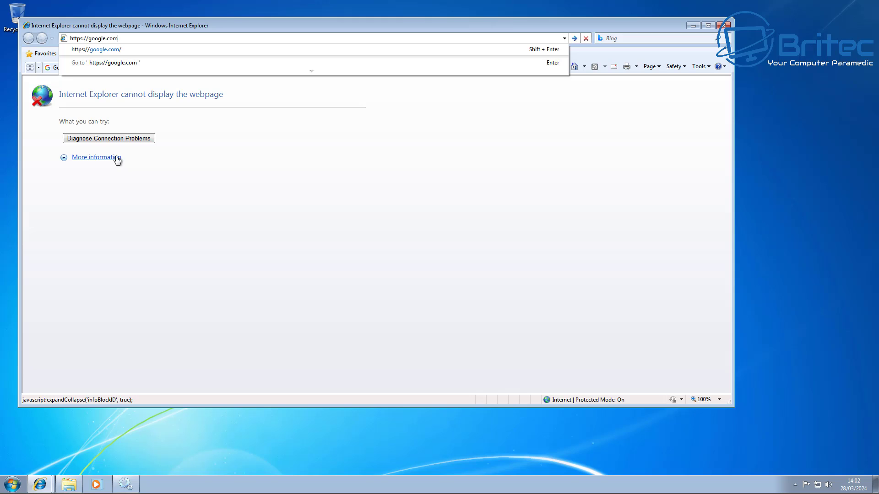
key(Return)
scroll(394, 256, down, 3)
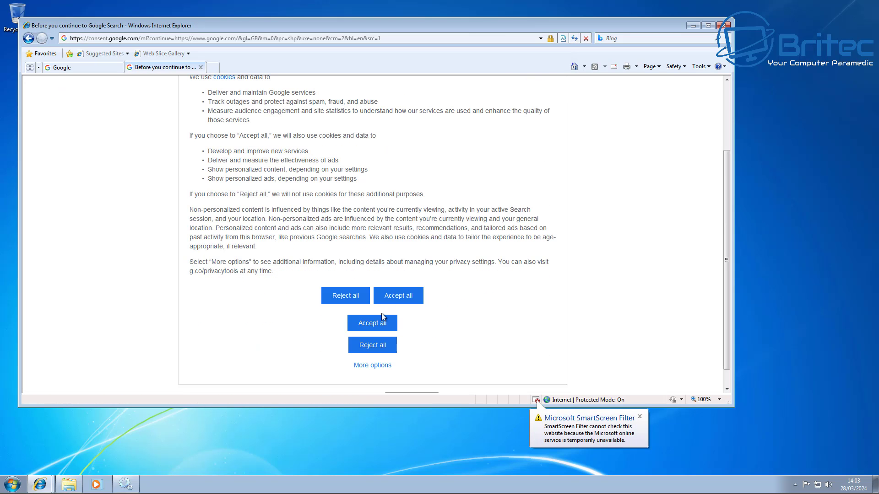
click(405, 301)
Search Google for 'chrome download'.
click(125, 38)
click(318, 175)
text(chrome download)
key(Return)
Download Google Chrome with usage statistics turned off and run its installer, approving the UAC prompt.
click(329, 160)
click(277, 308)
click(367, 211)
click(420, 250)
click(455, 219)
click(507, 258)
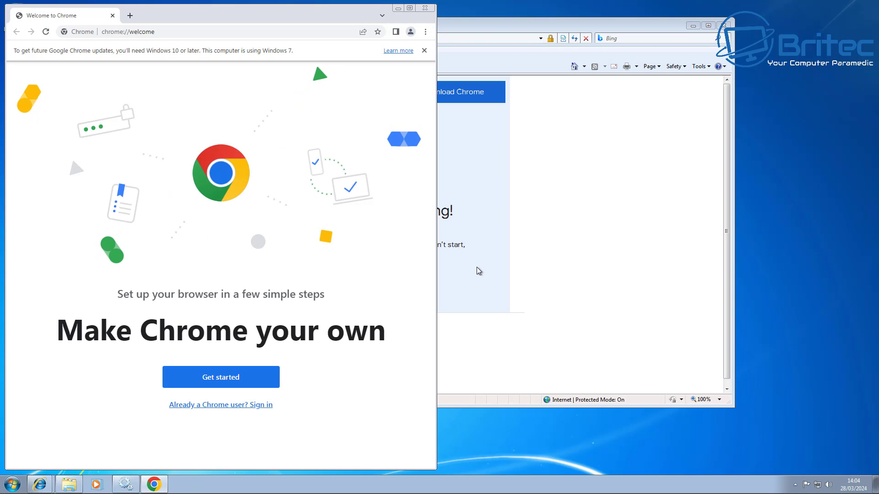
Get through Chrome's welcome setup, skipping bookmarks and background and continuing past sign-in.
click(227, 378)
click(101, 370)
click(116, 413)
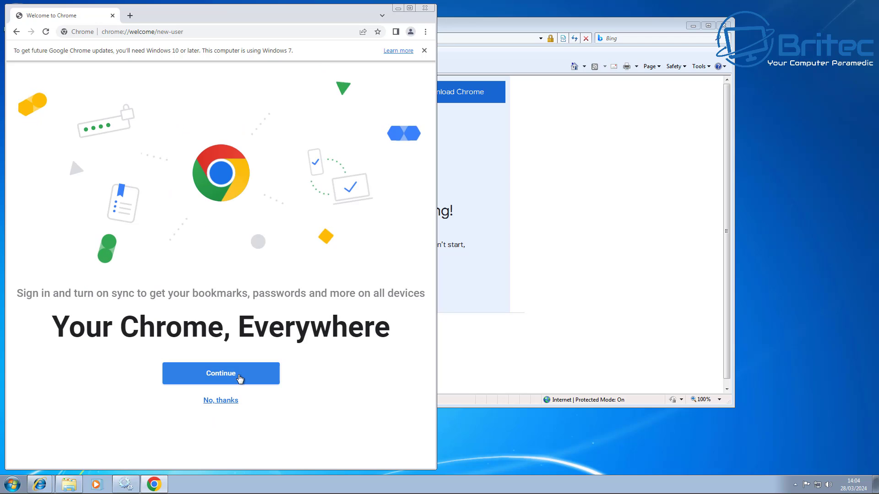
click(237, 380)
Close Chrome and Internet Explorer with all tabs, then relaunch Chrome from its desktop icon.
click(424, 9)
click(724, 25)
click(373, 219)
double_click(23, 67)
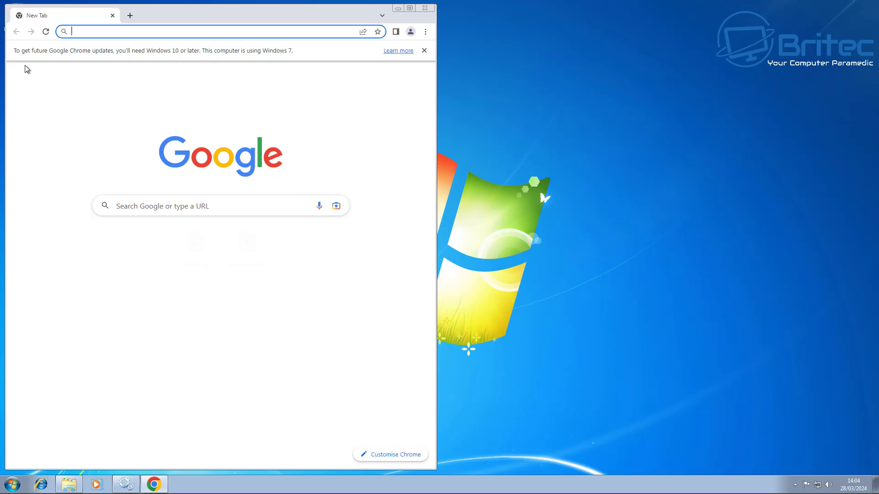
Maximize Chrome and search Microsoft Update Catalog for KB3138612.
click(409, 8)
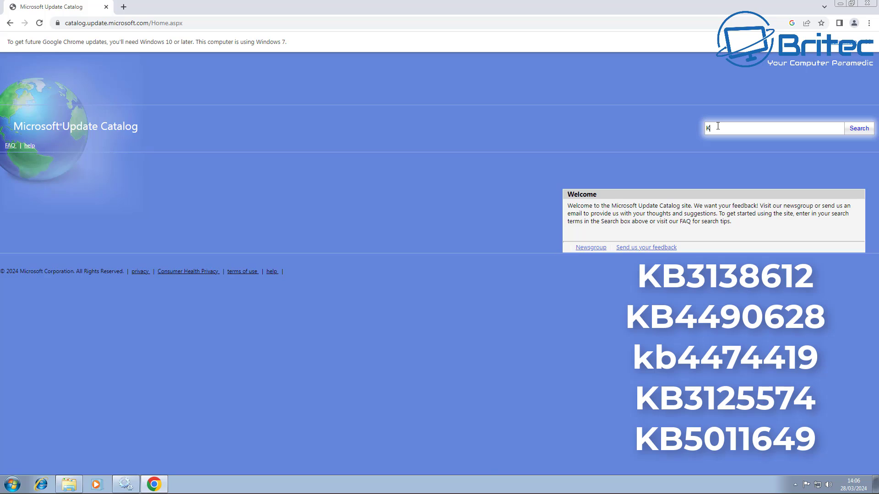
text(B3138612)
key(Return)
click(858, 129)
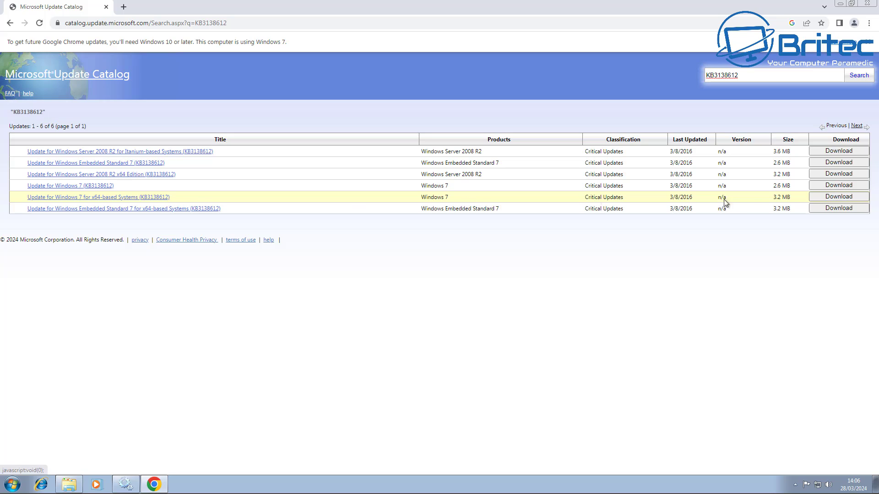
Download the Windows 7 x64 KB3138612 .msu file and confirm installing it.
click(833, 200)
click(138, 111)
click(54, 220)
click(459, 280)
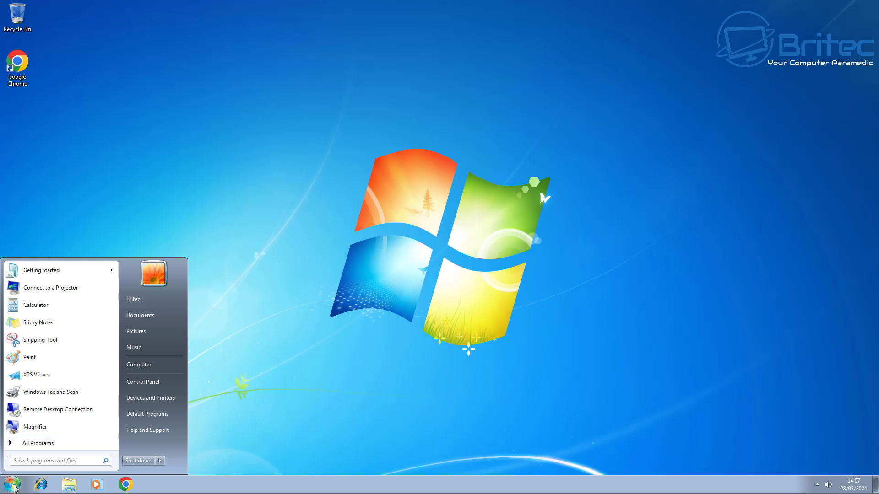
Check for new updates in Control Panel's Windows Update.
click(156, 384)
click(516, 264)
click(329, 96)
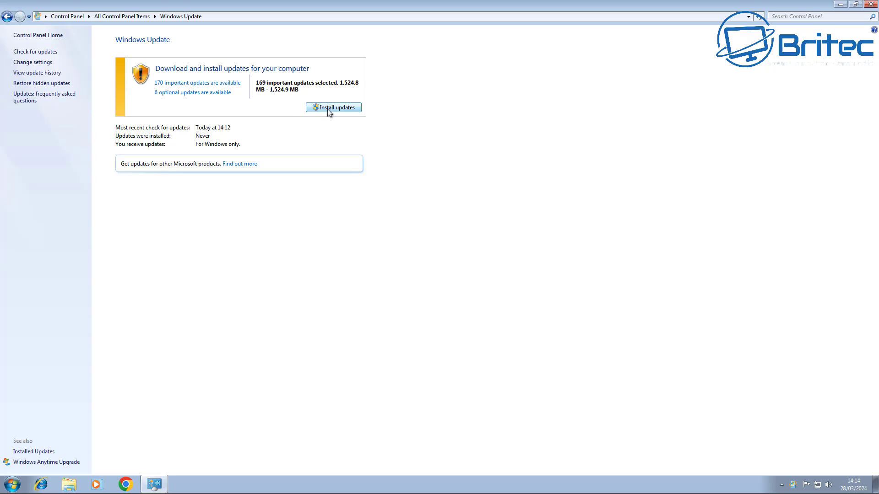
Install the 169 selected important updates, accepting the removal tool's license terms.
click(328, 109)
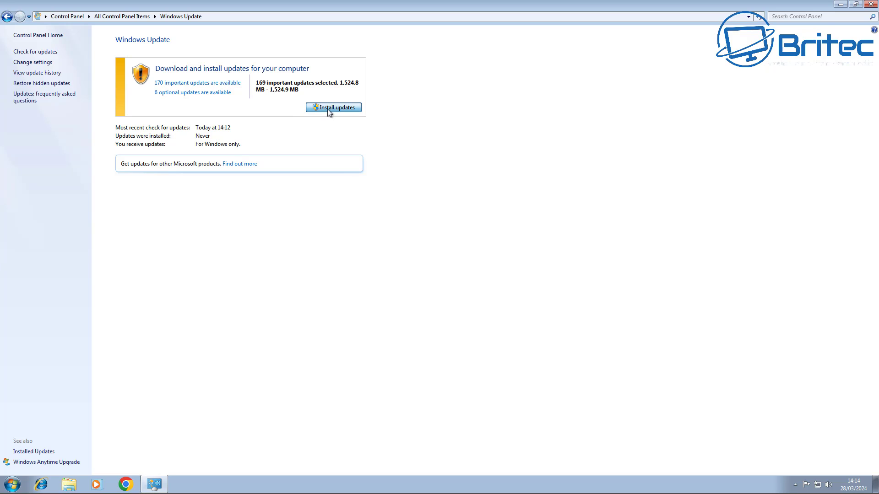
click(332, 294)
click(512, 328)
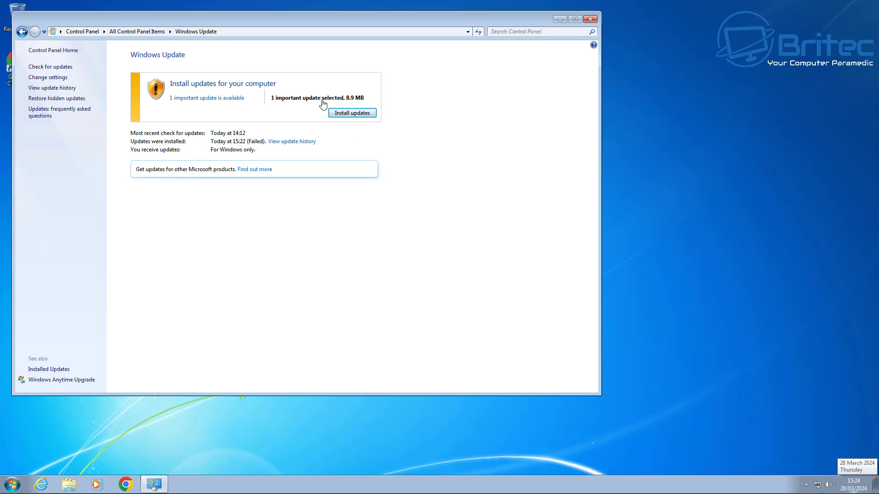
After the updates finish configuring, install the next available update from Windows Update.
click(351, 113)
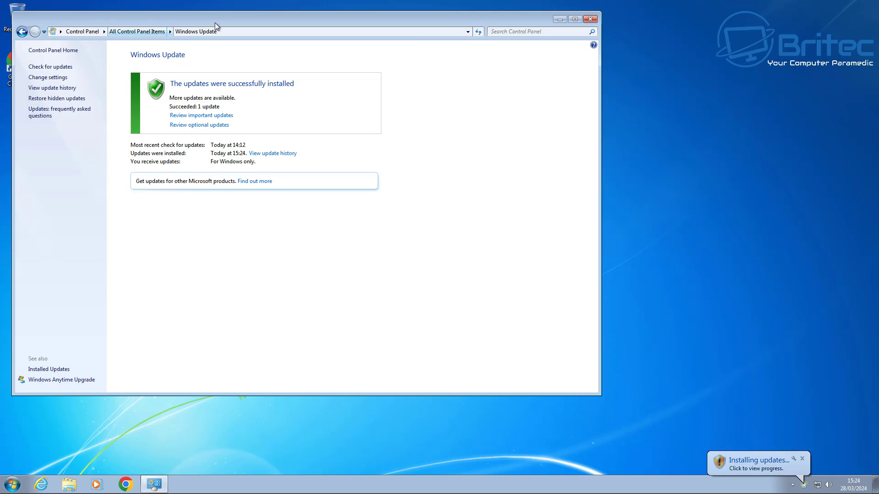
Check Windows Update again for more updates once installation succeeds.
click(56, 67)
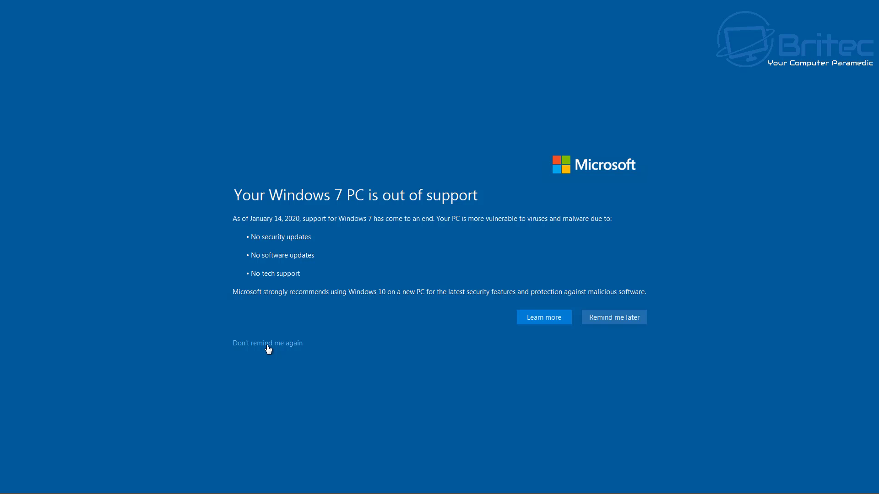
Choose Remind me later on the Windows 7 out-of-support notice to reach Edge's welcome page.
click(549, 316)
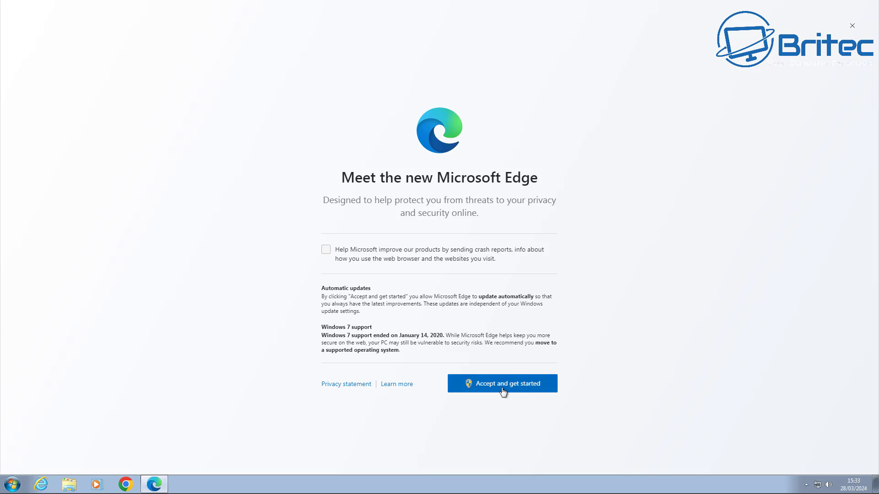
Accept Edge's terms, skip the Chrome import, choose the Focused layout, and continue without signing in.
click(503, 392)
click(477, 248)
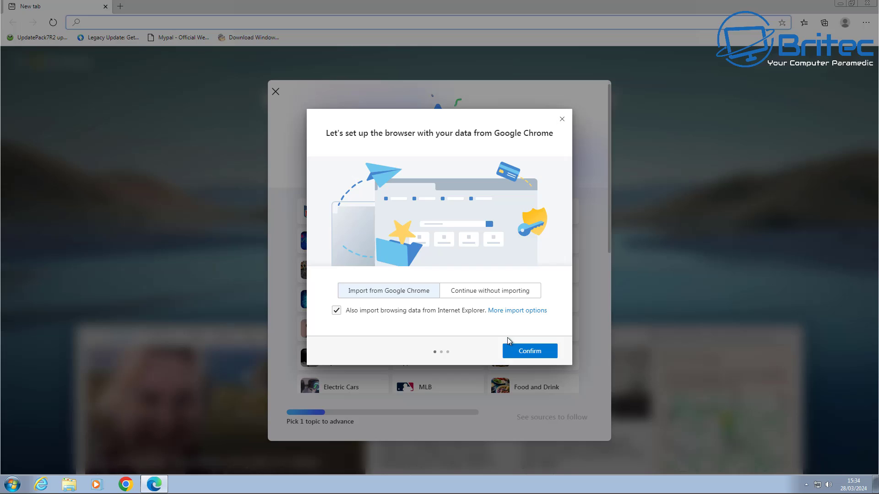
click(518, 353)
click(503, 298)
click(529, 358)
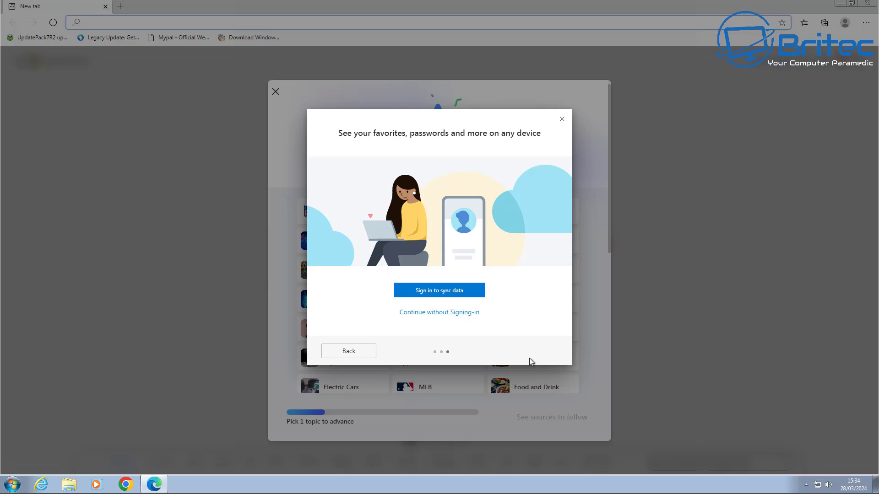
click(440, 313)
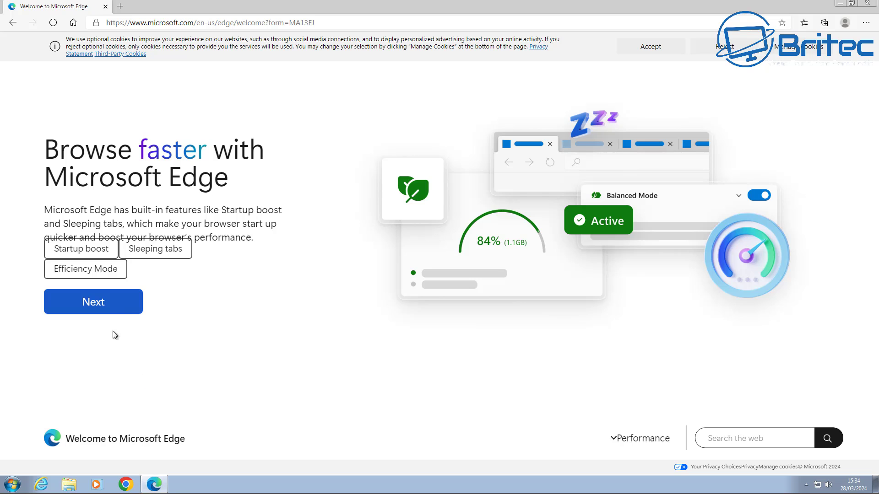
Step through all the Edge welcome tour slides, then close Microsoft Edge.
click(125, 312)
click(125, 312)
click(124, 312)
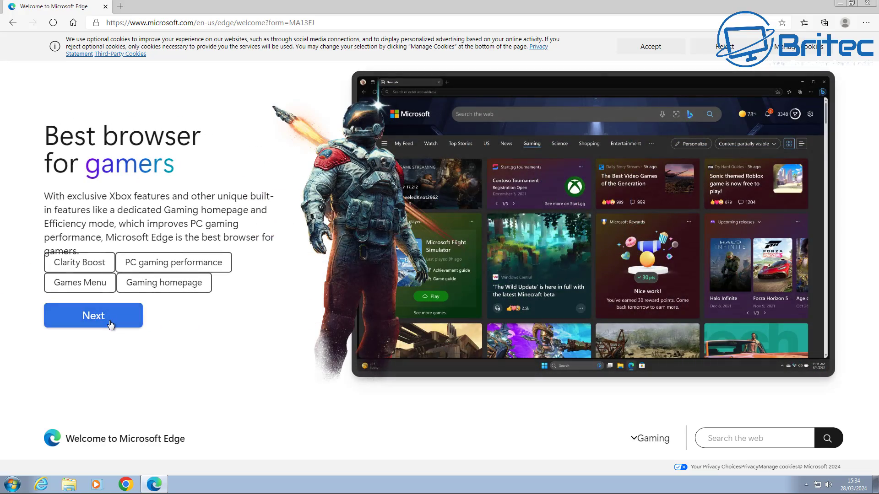
click(110, 321)
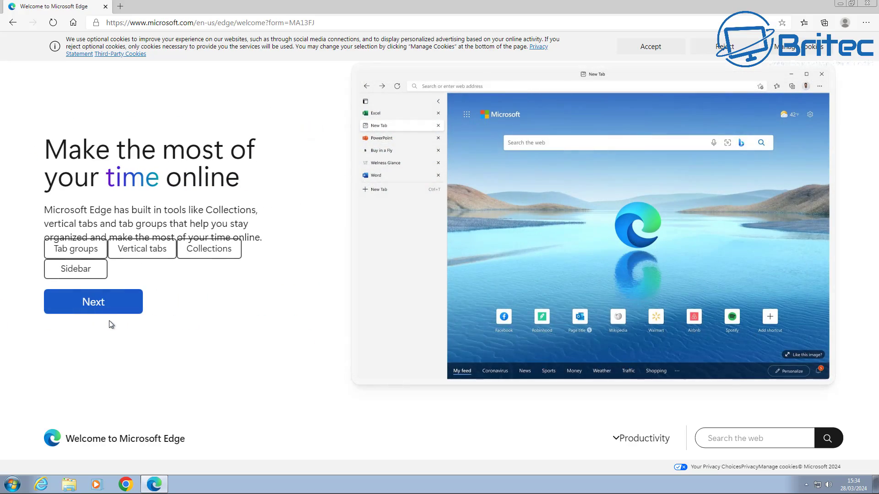
click(117, 307)
click(117, 307)
click(88, 293)
click(868, 4)
In Control Panel's Windows Update, select all five optional updates and install them.
click(13, 484)
click(147, 392)
click(542, 276)
click(352, 113)
click(218, 115)
click(57, 66)
click(533, 381)
click(341, 118)
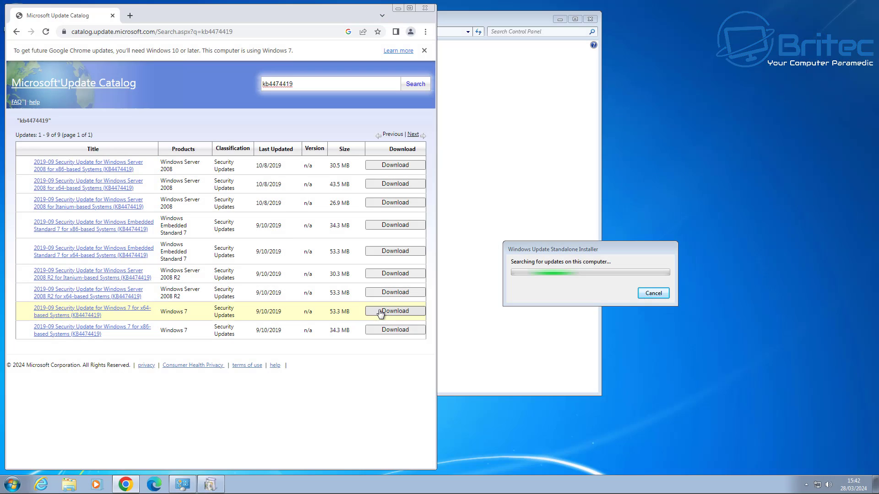
Download the Windows 7 x64 KB4474419 .msu package from the Update Catalog and run it.
click(380, 311)
click(91, 106)
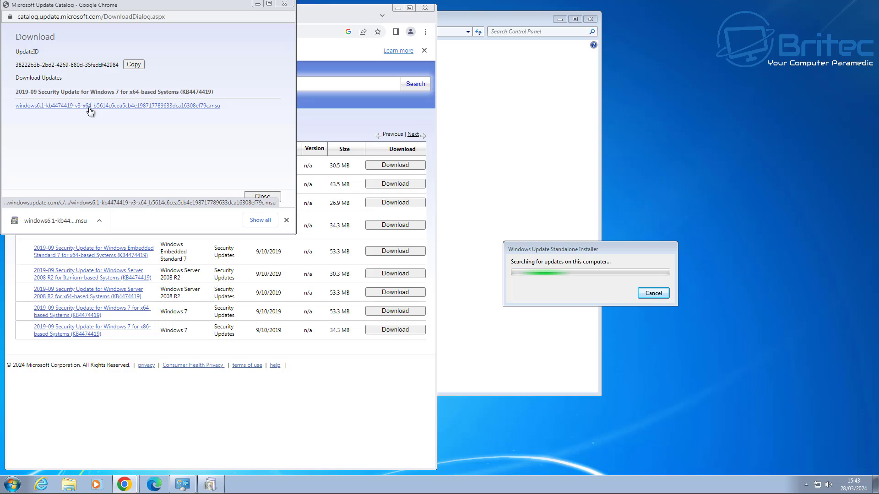
click(519, 271)
click(71, 222)
click(525, 272)
click(284, 4)
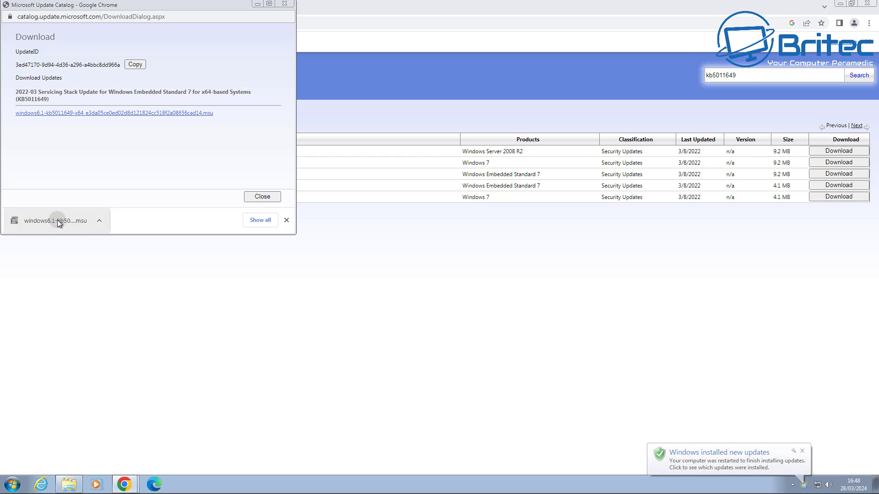
Run the downloaded .msu package from Chrome's download bar and confirm with Yes.
click(57, 220)
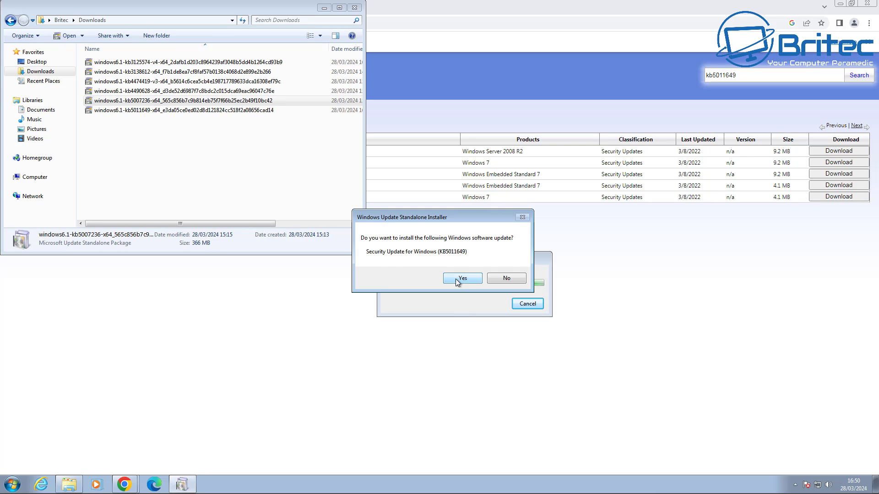
click(455, 279)
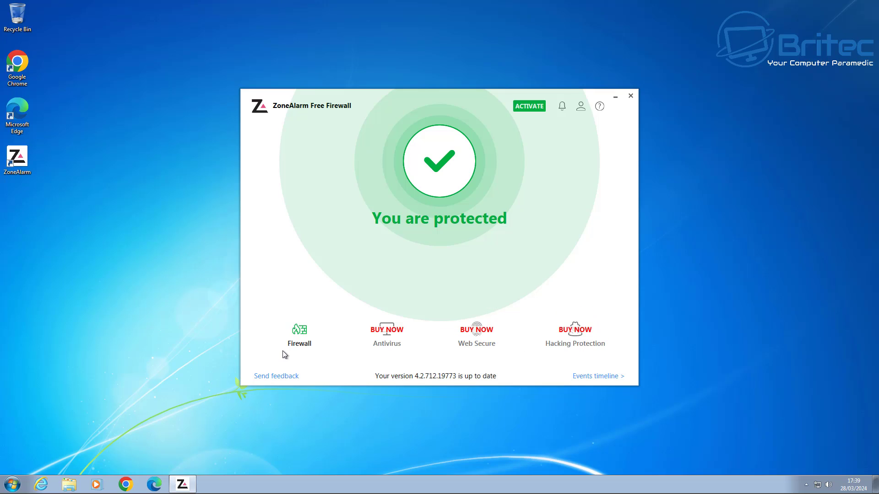
Launch Kaspersky Free from the hidden notification area icons.
click(806, 484)
click(820, 430)
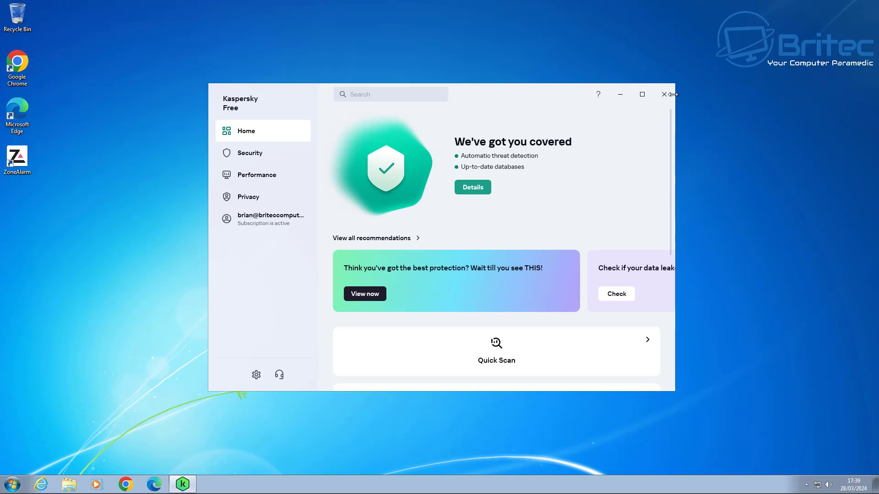
Close Kaspersky Free, check the drives in the Computer window, then close it.
click(664, 94)
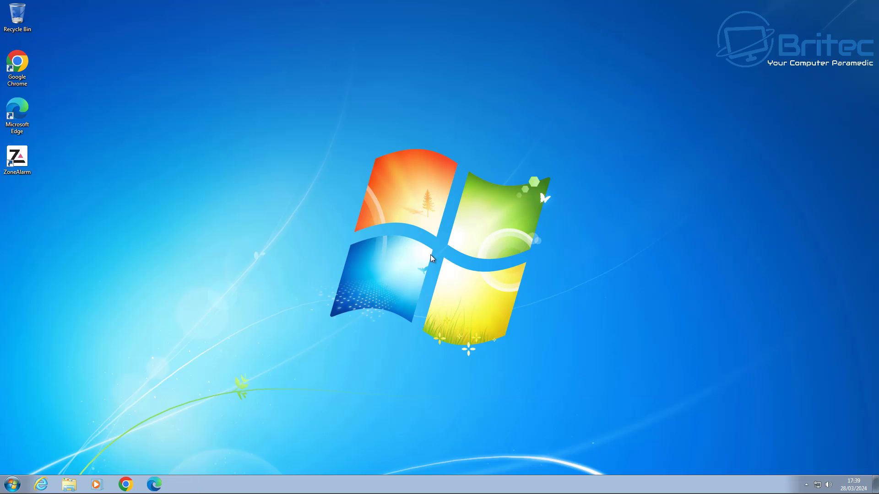
click(12, 484)
click(176, 367)
click(871, 6)
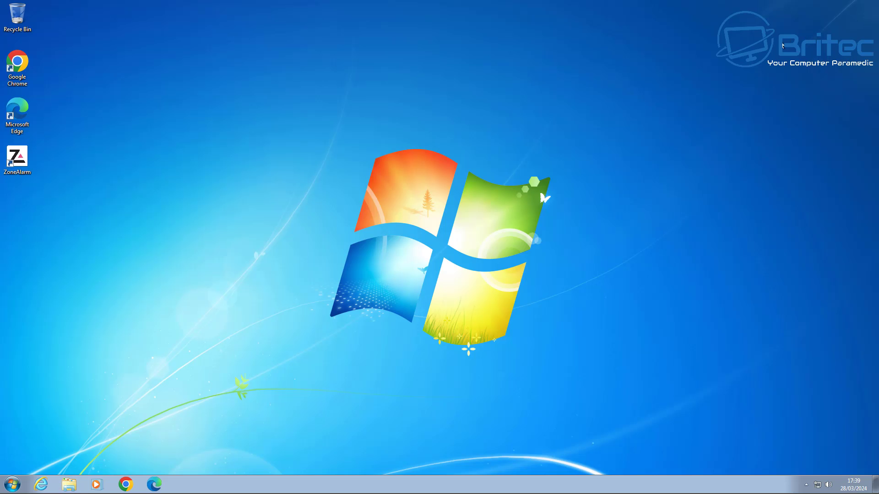